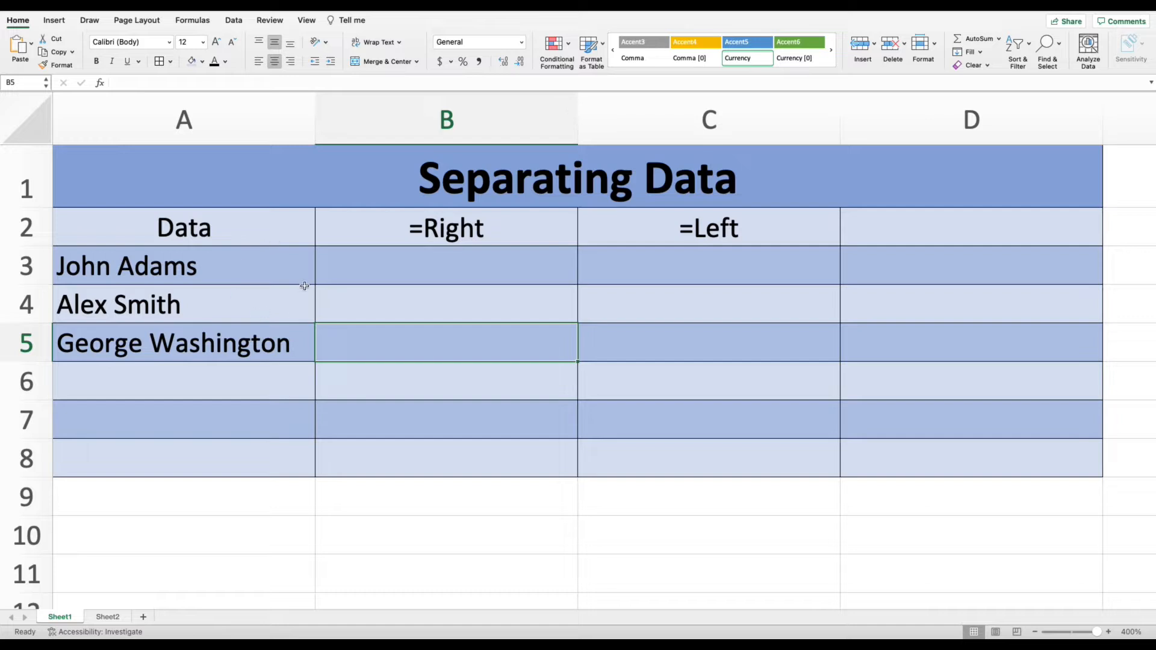
Enter the formula =right(A3,5) in B3 to extract the last name from A3.
double_click(385, 267)
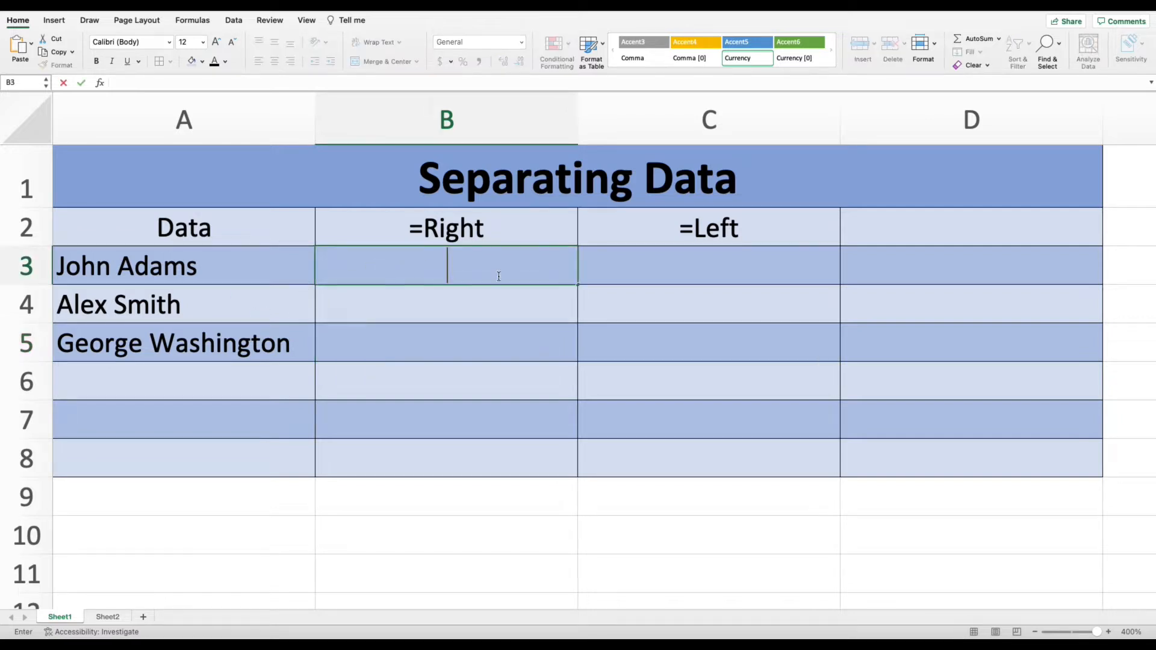
type("=")
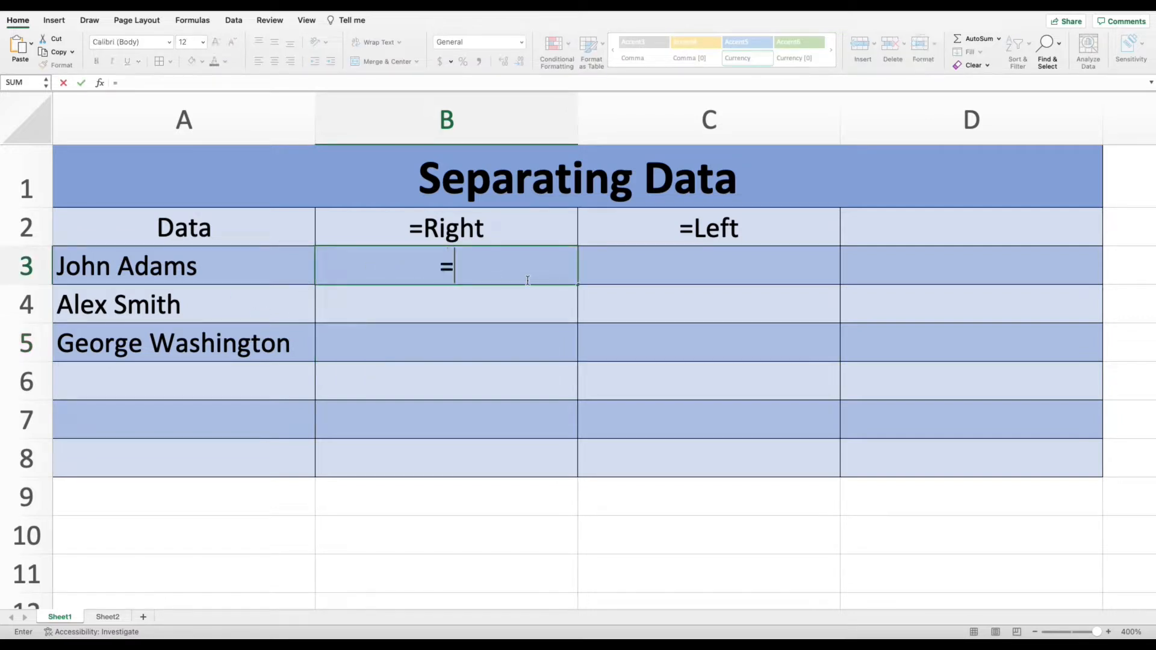
type("right")
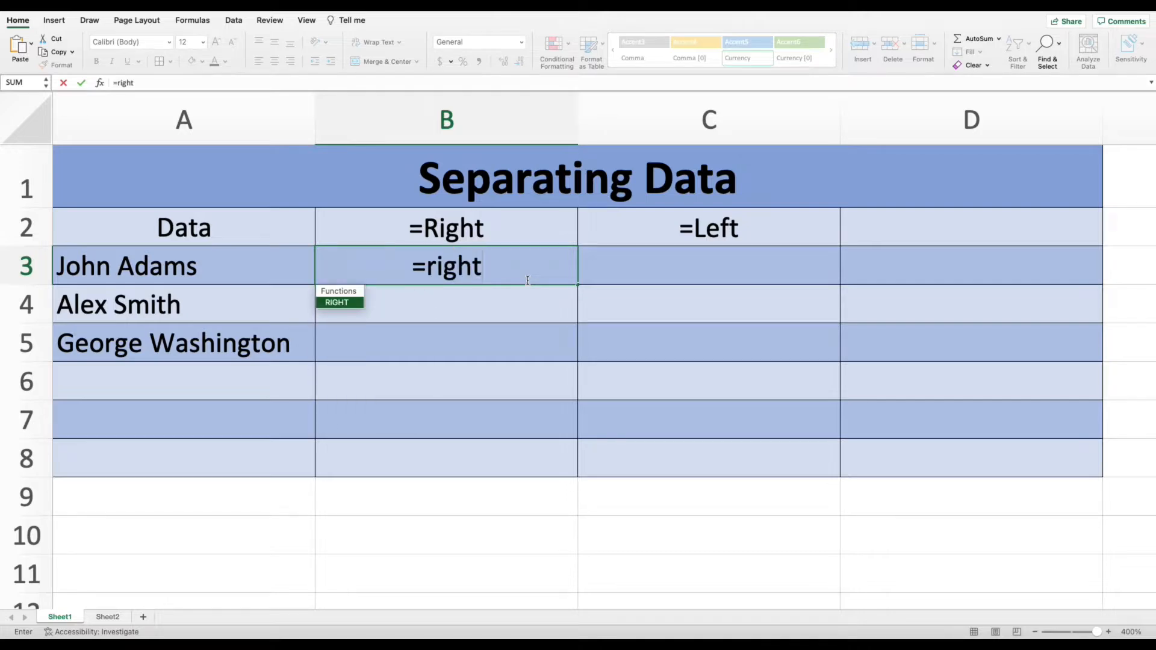
type("(")
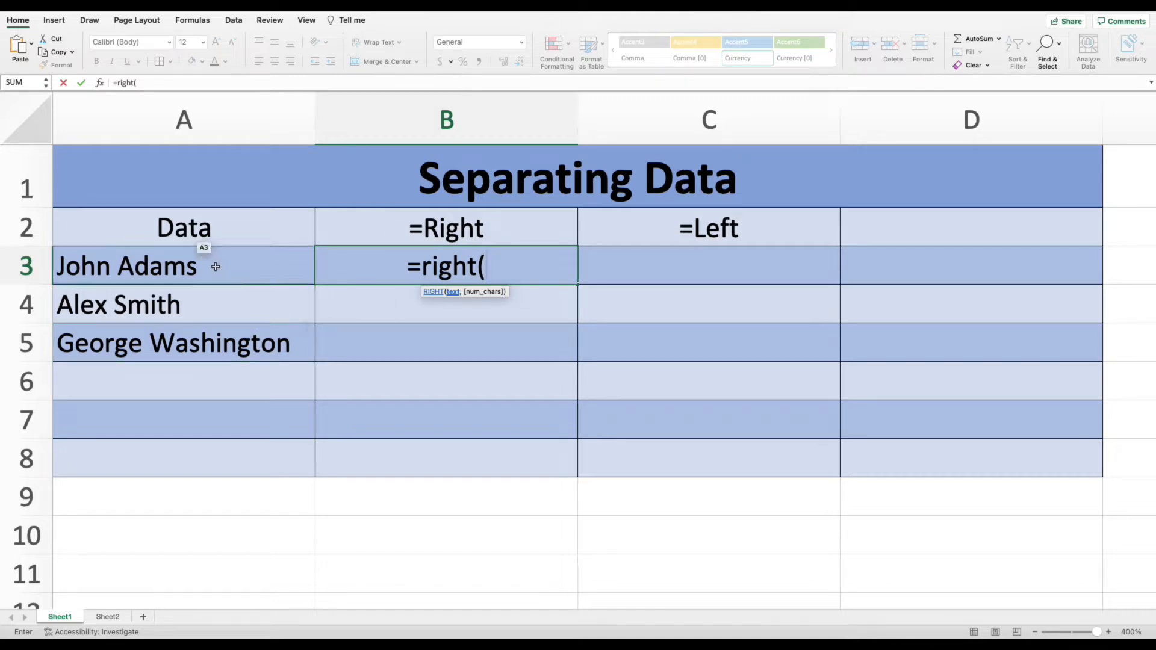
left_click(238, 267)
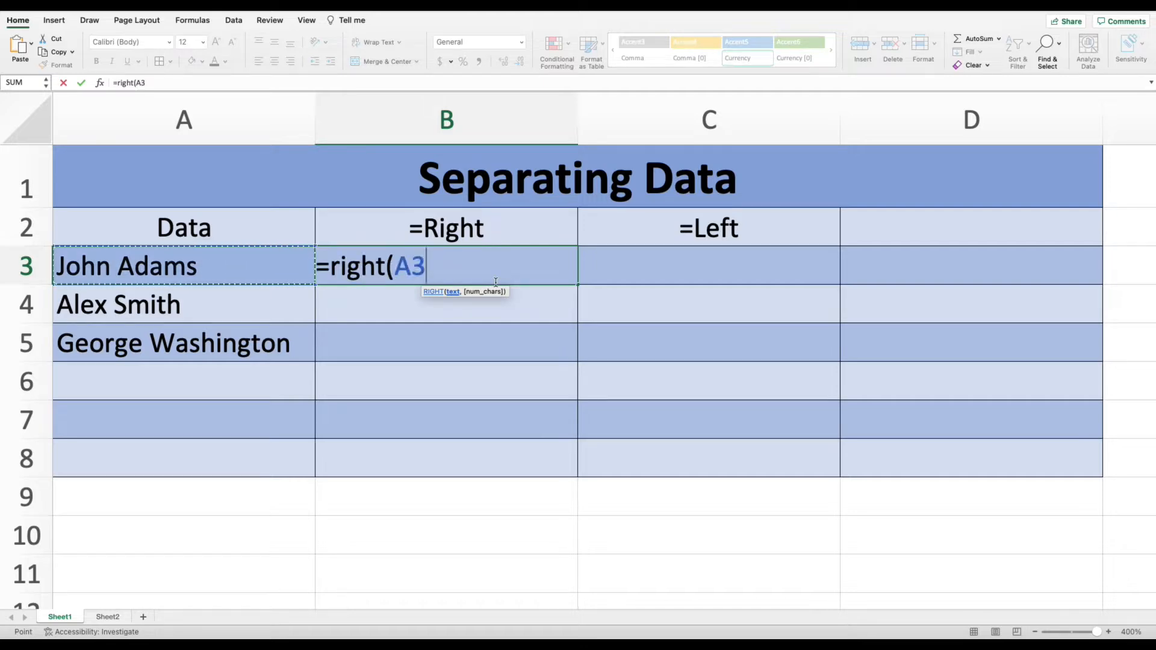
type(",")
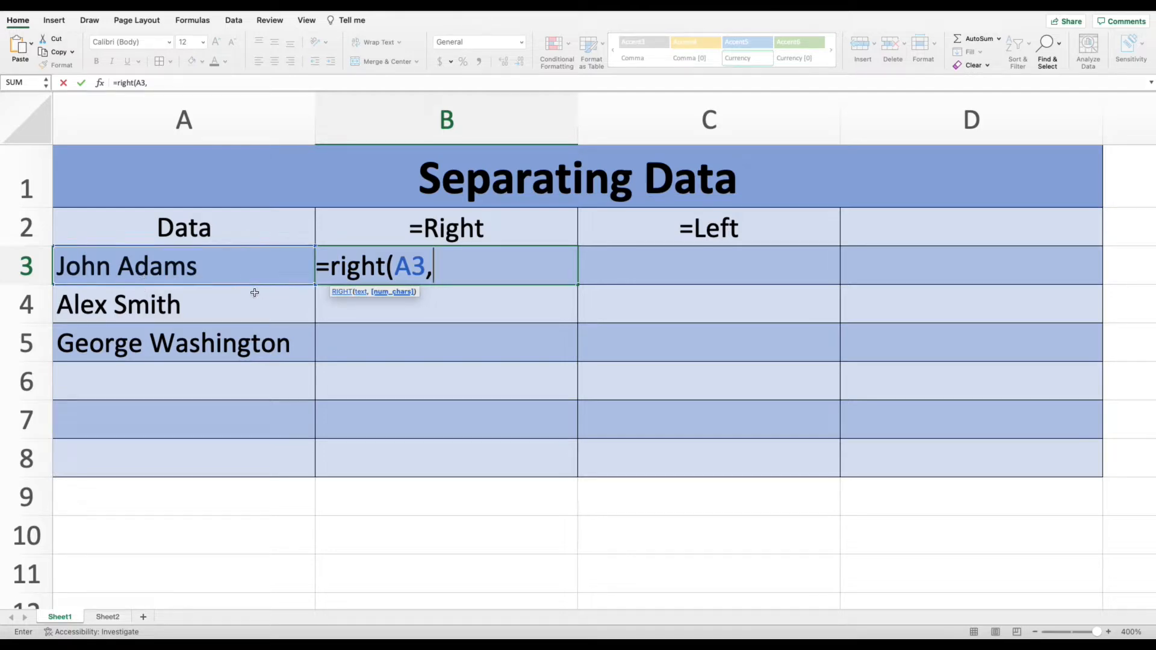
type("5)")
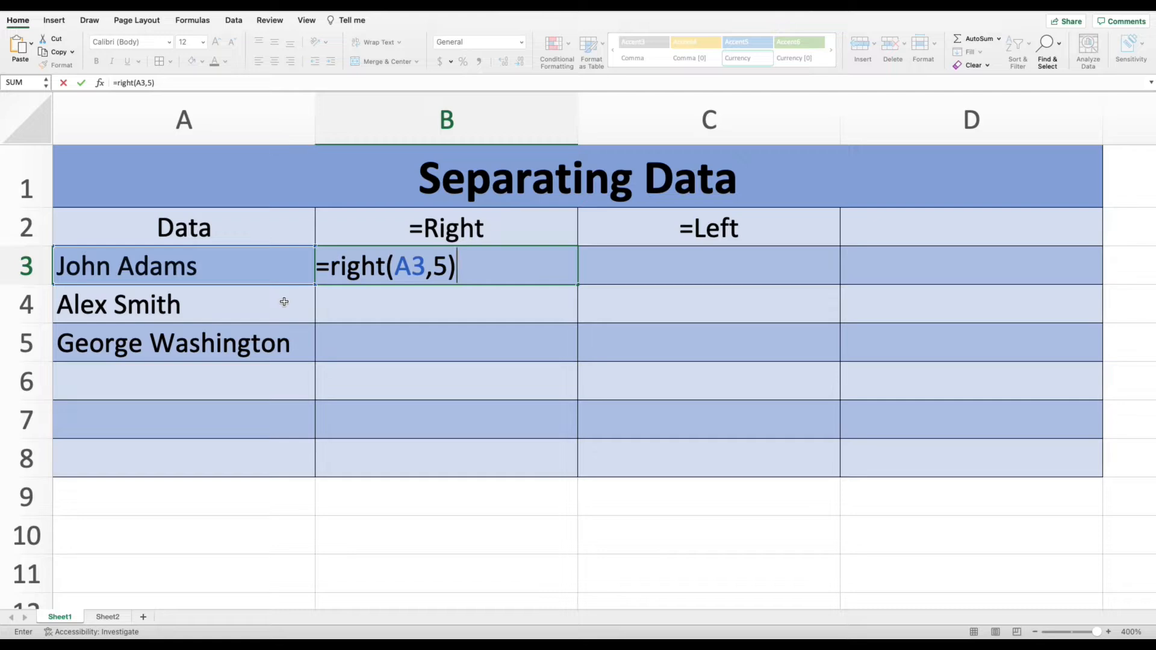
key("Return")
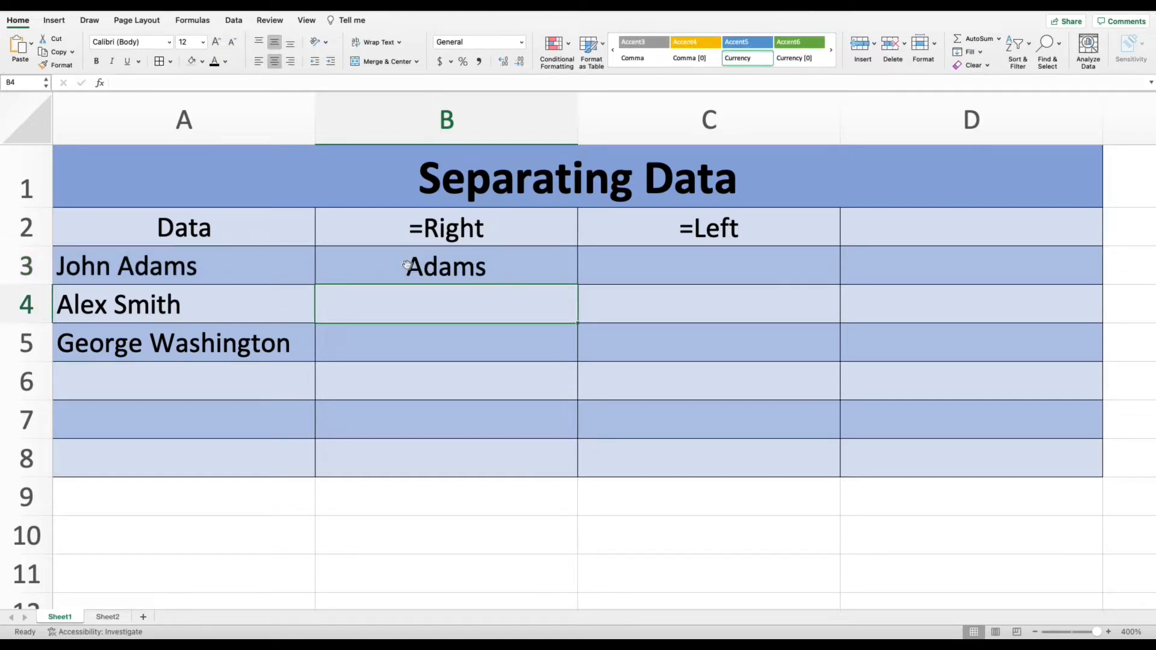
Fill the RIGHT formula from B3 down to B4.
left_click(521, 259)
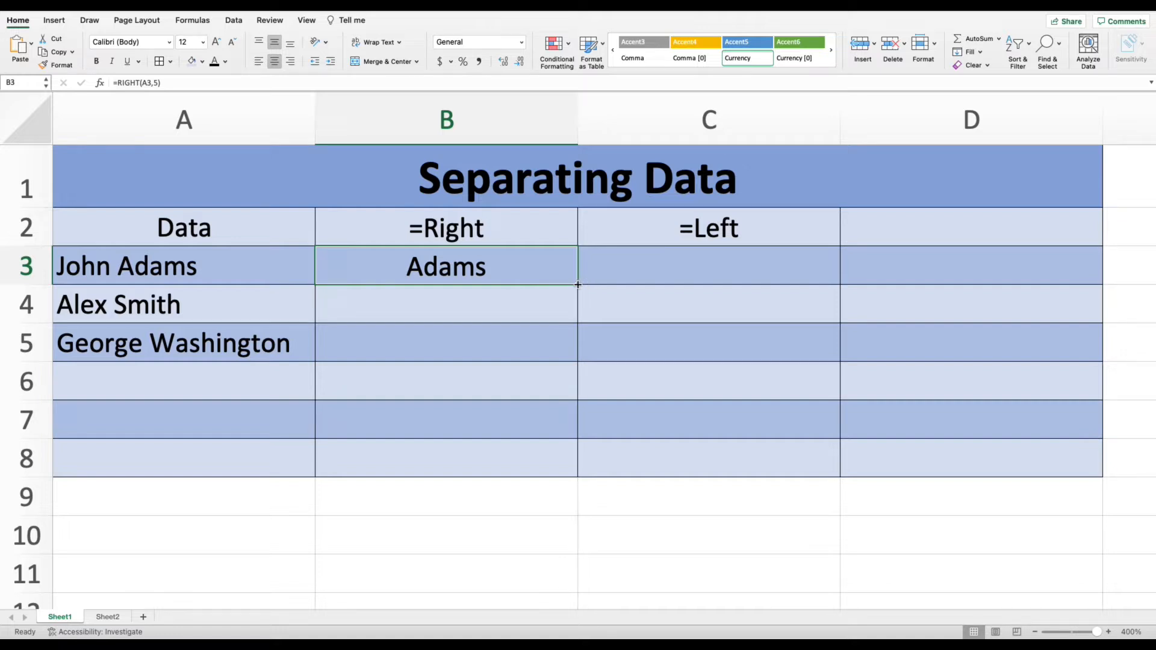
left_click_drag(578, 285, 571, 312)
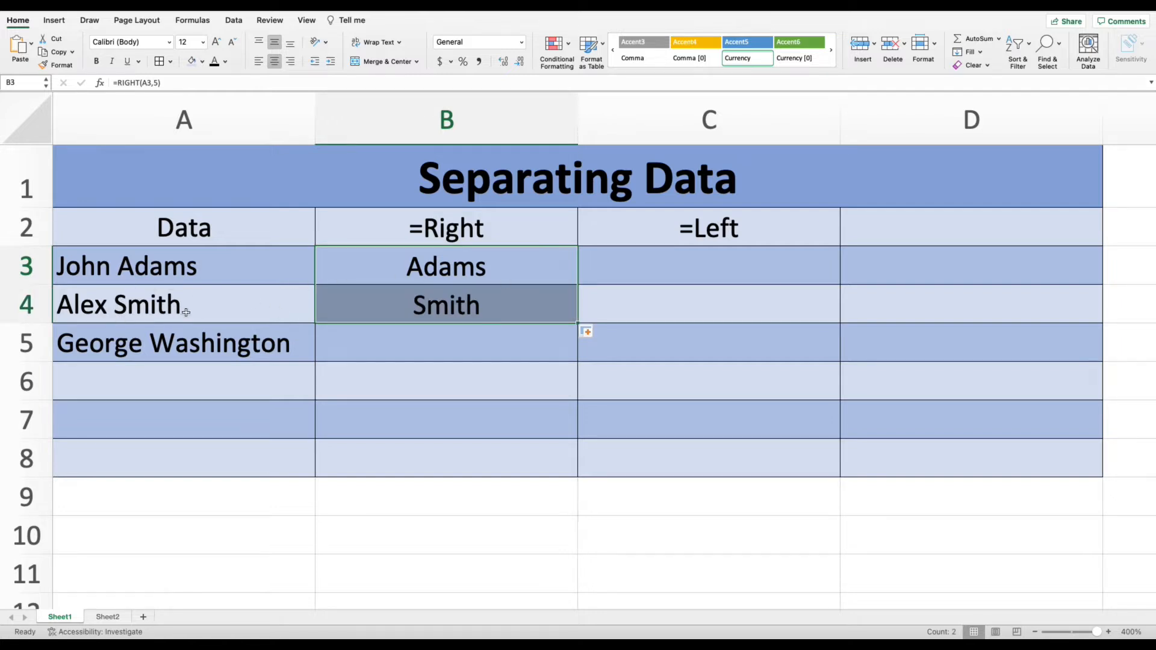
left_click(444, 305)
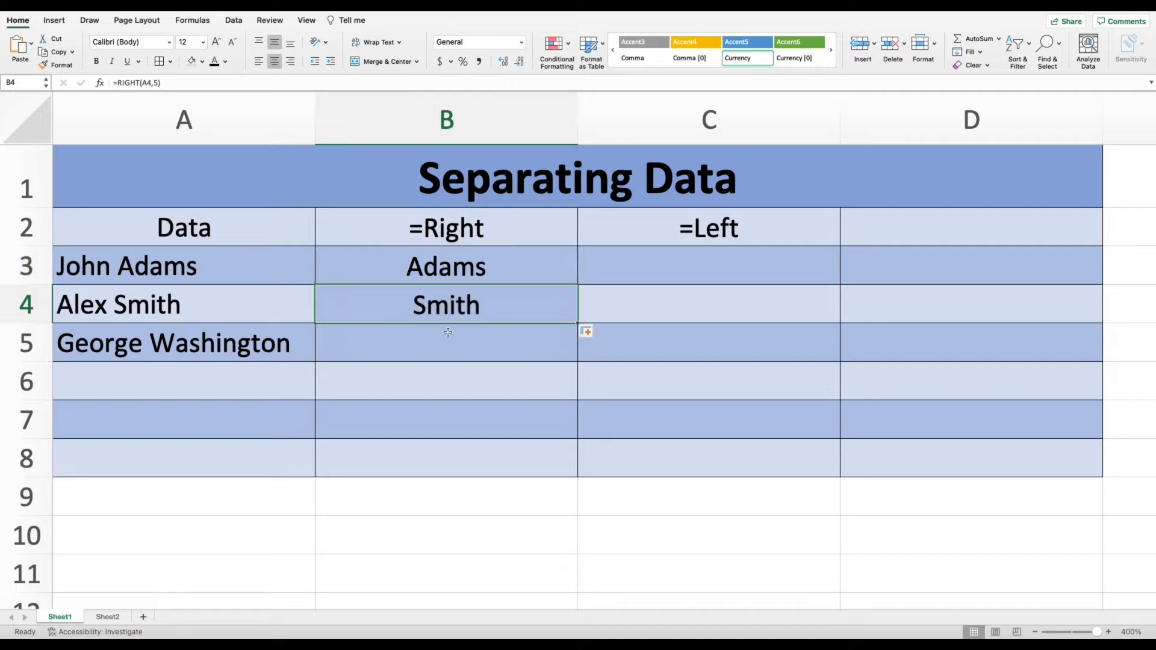
Enter the formula =Left(A3,4) in C3 to extract the first name from A3.
key("Right")
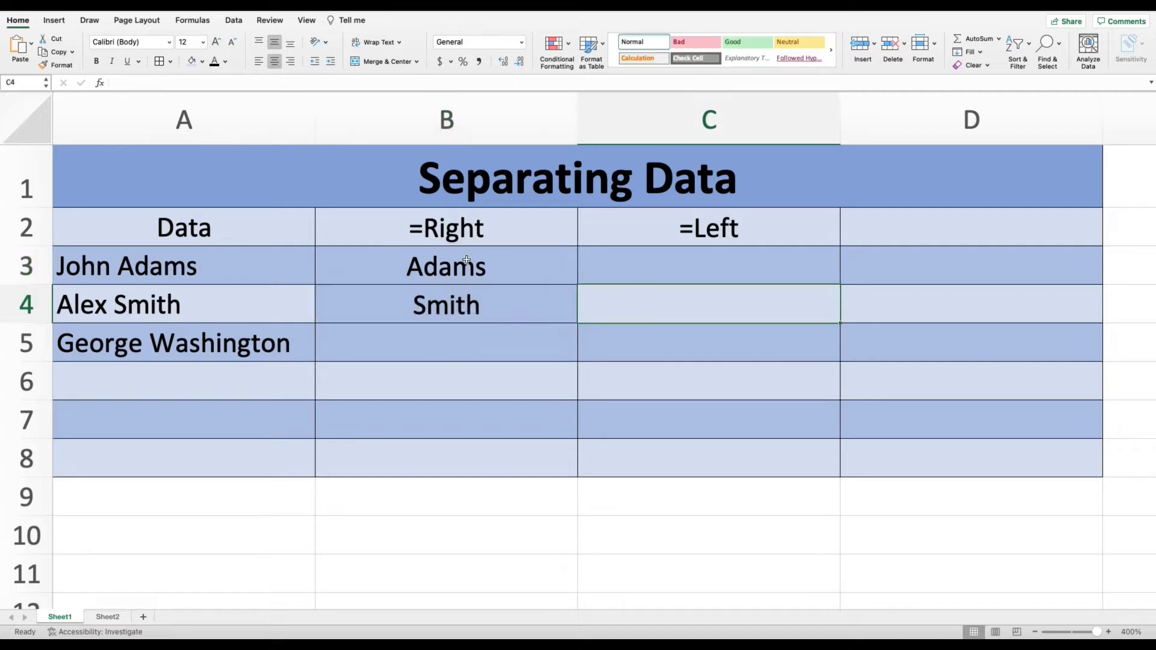
double_click(650, 267)
type("=")
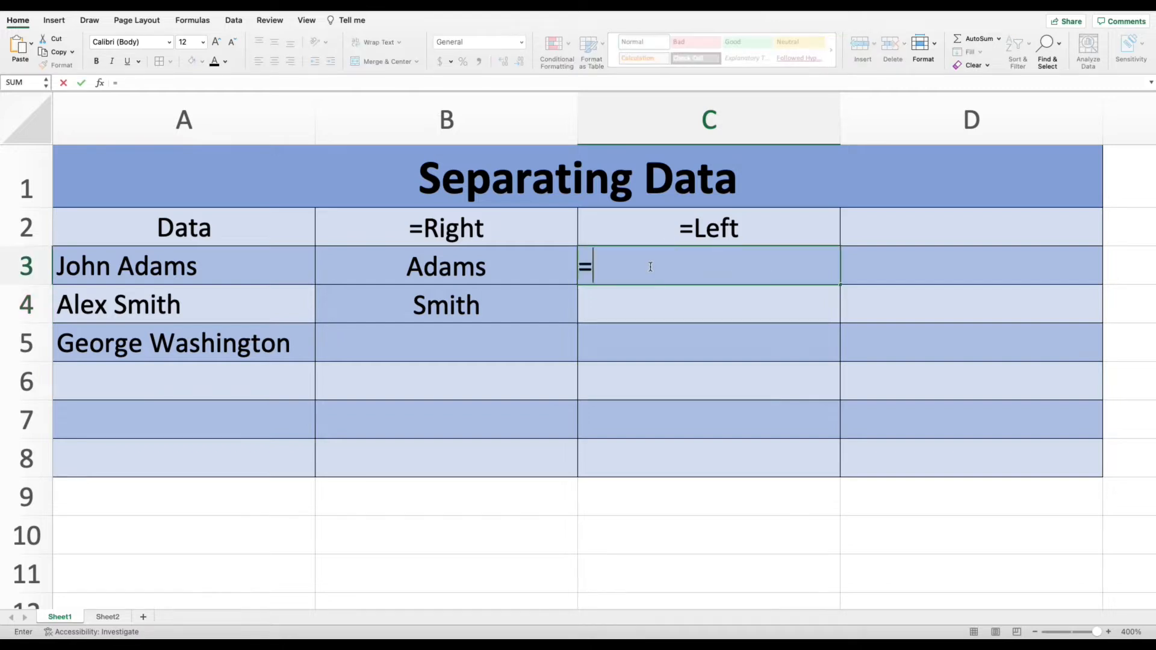
type("Left")
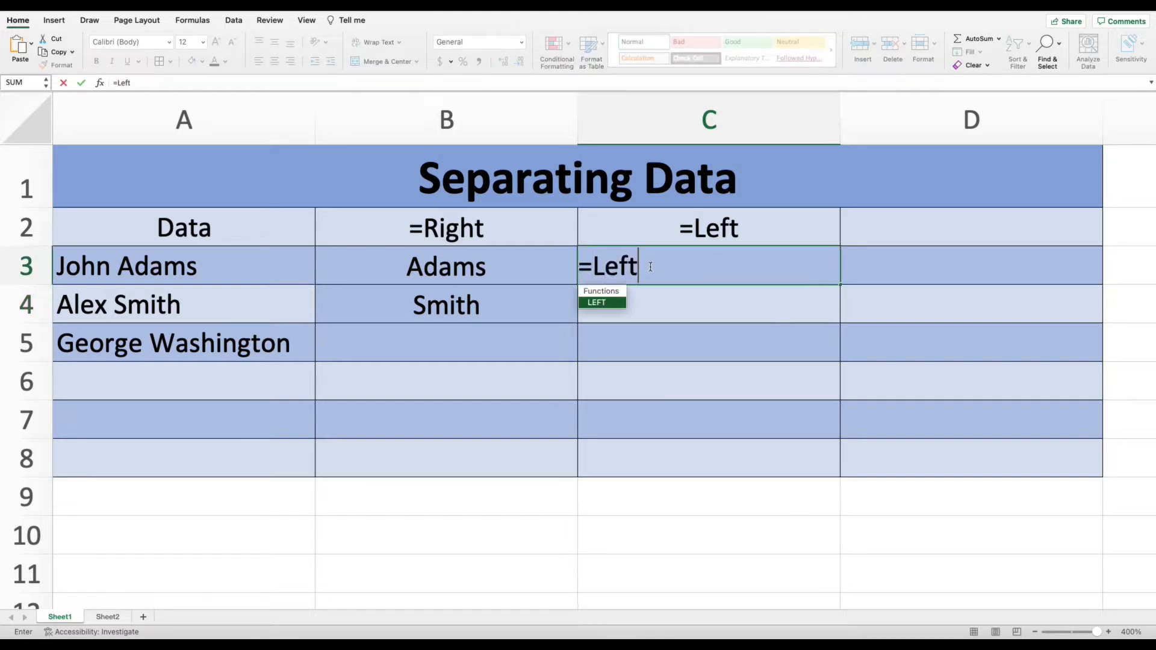
type("(")
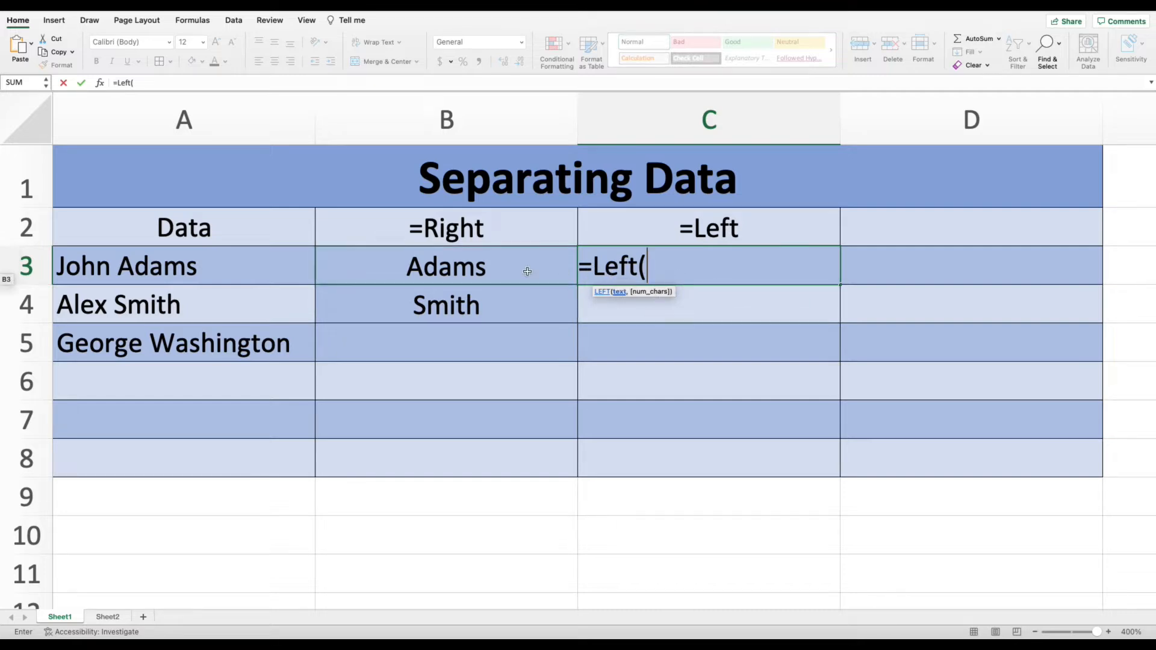
left_click(225, 263)
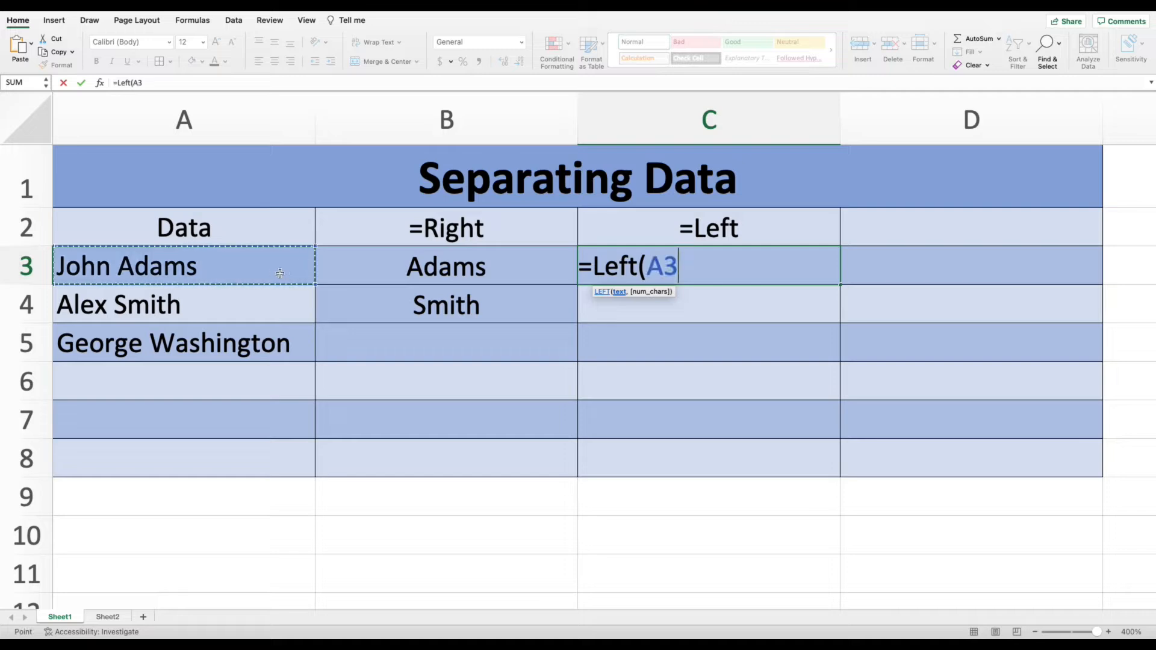
type(",")
type("4")
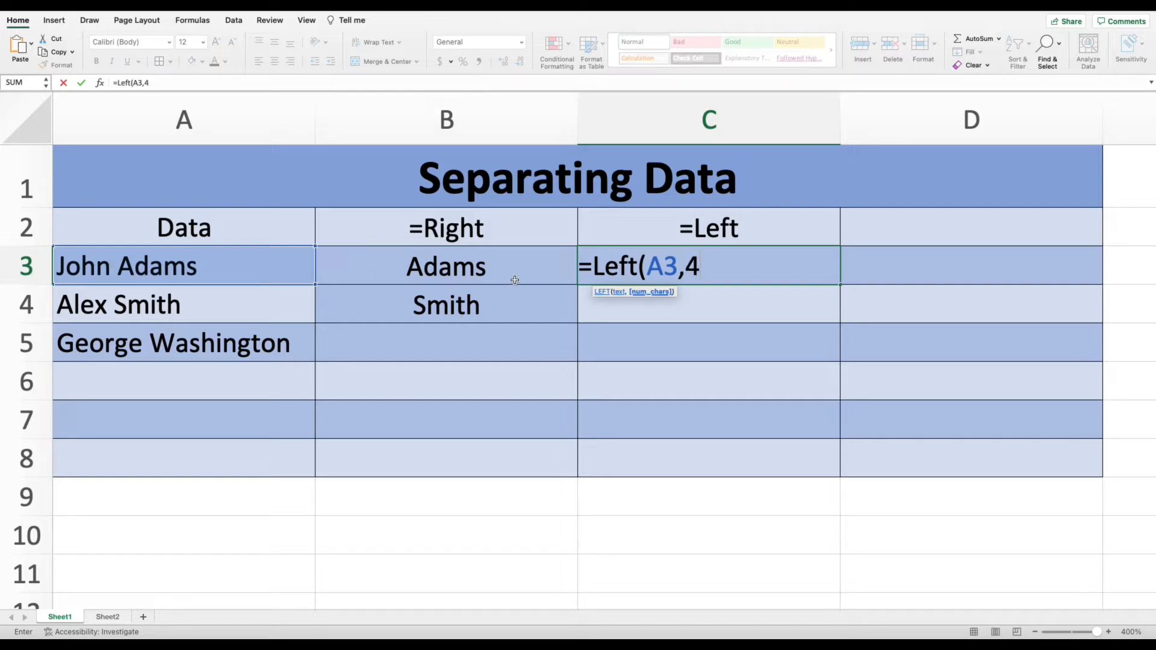
type(")")
key("Return")
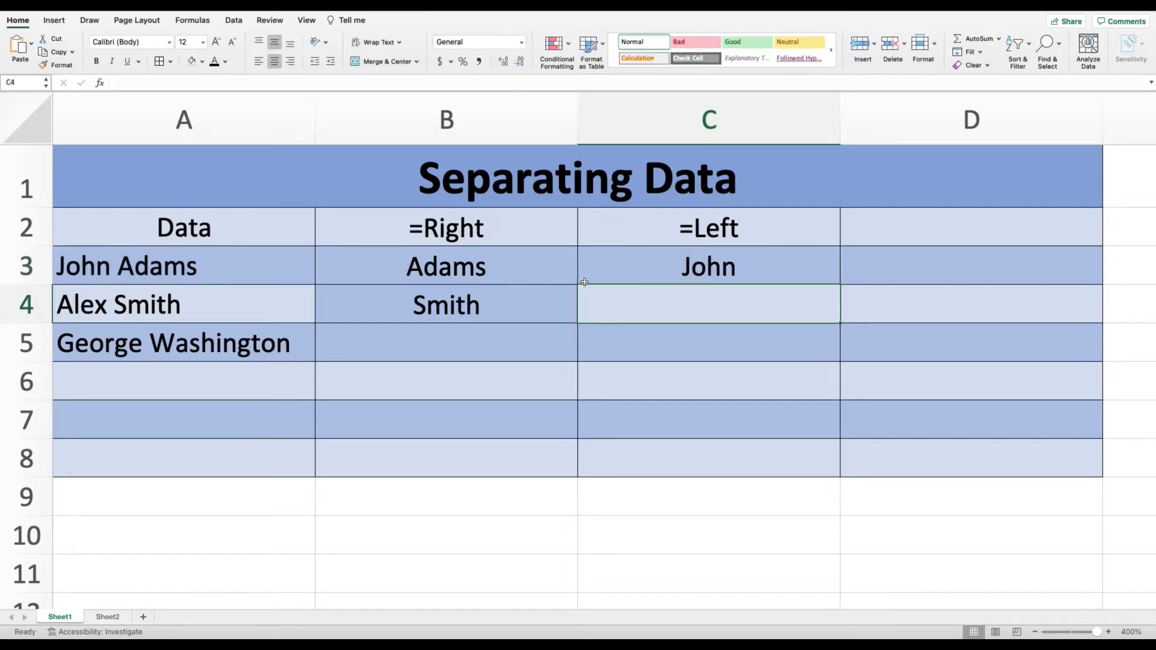
Fill the LEFT formula from C3 down to C4.
left_click(785, 263)
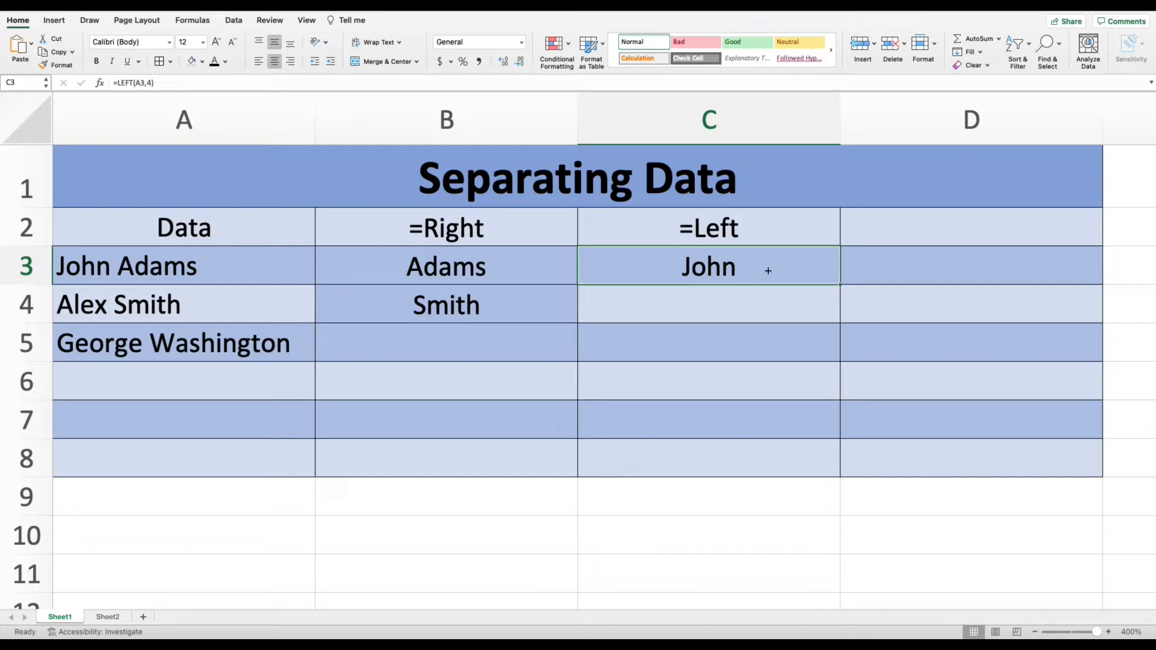
left_click_drag(839, 283, 844, 308)
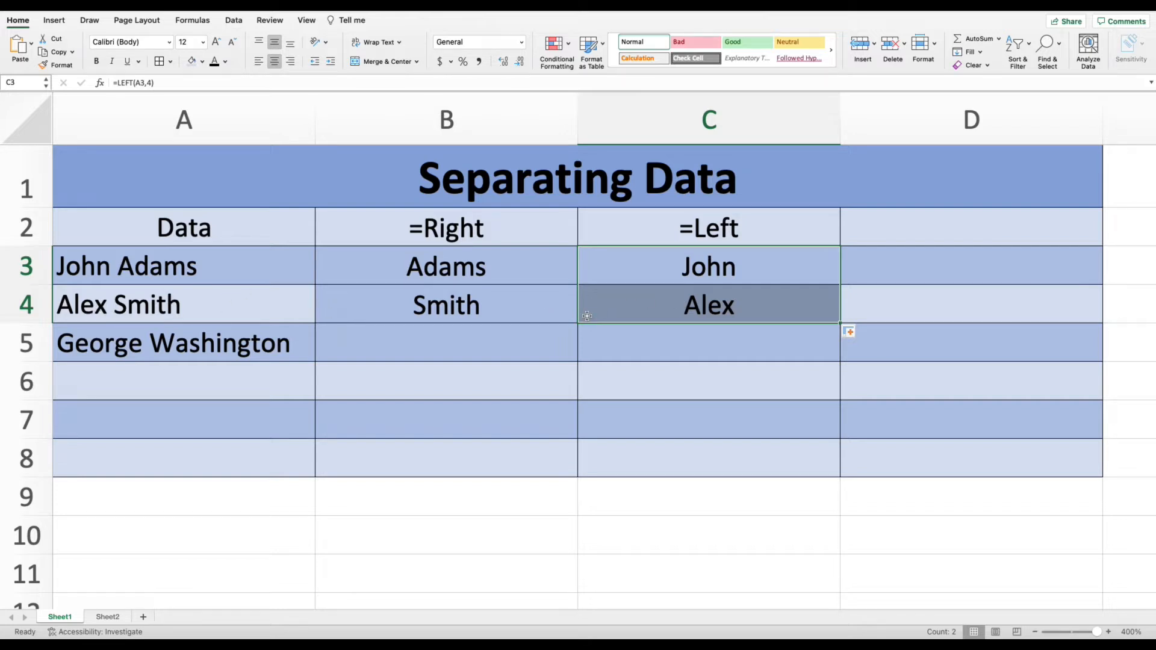
Extend the RIGHT formula in column B and the LEFT formula in column C down to row 5.
left_click(551, 305)
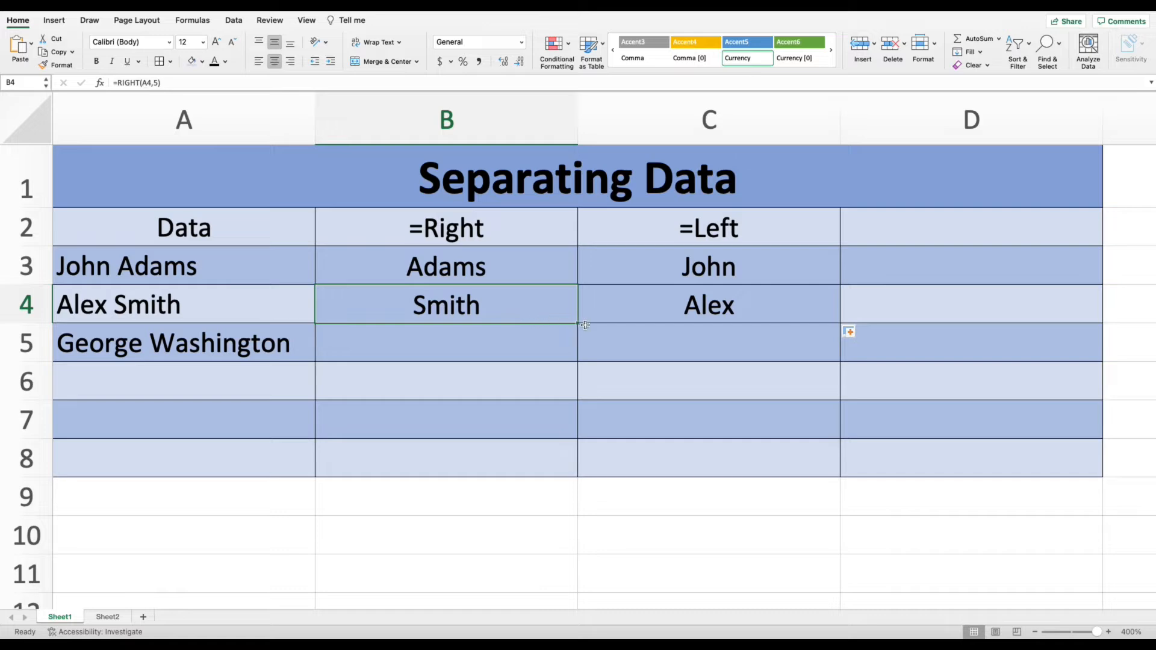
left_click_drag(578, 325, 573, 349)
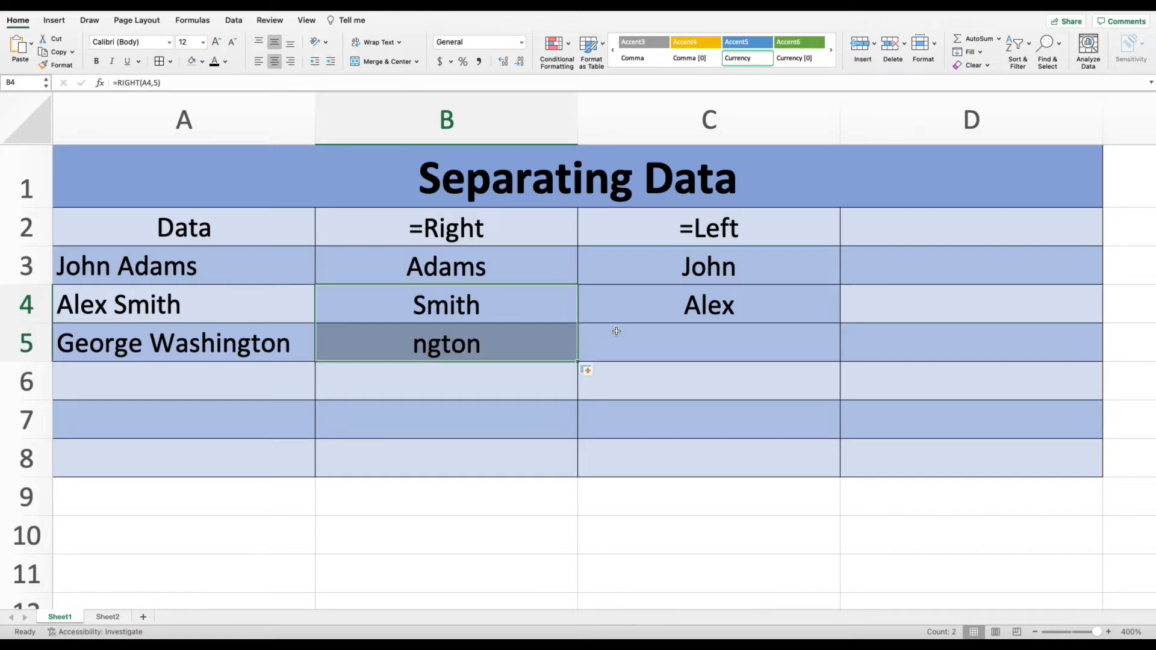
left_click(690, 318)
left_click_drag(841, 324, 831, 362)
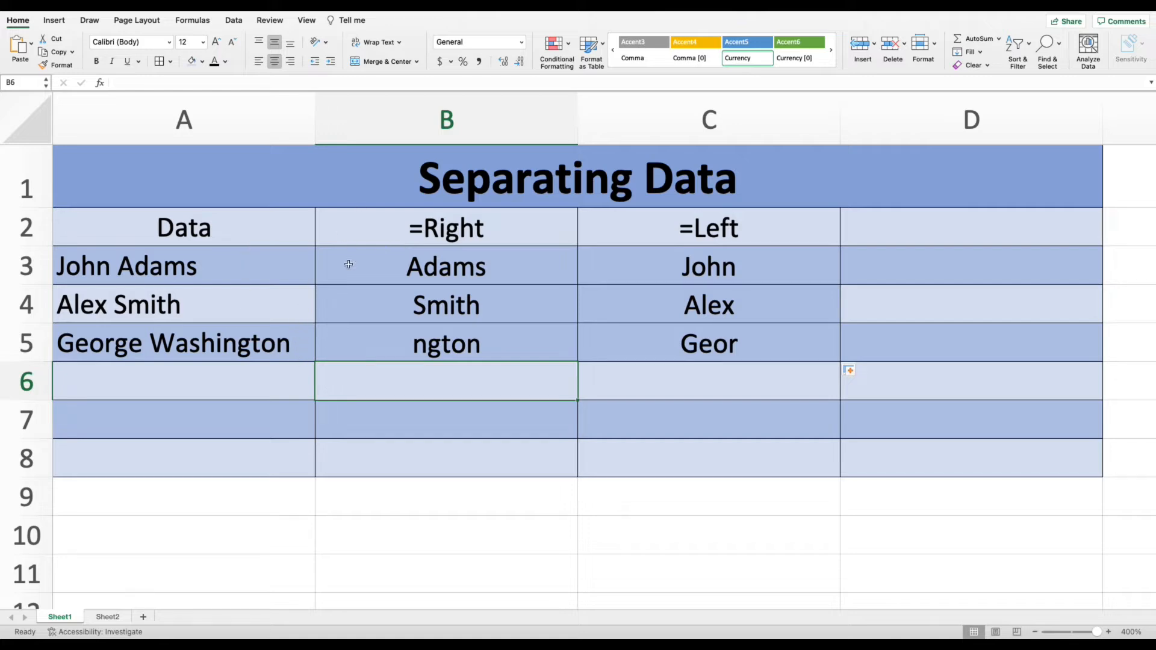
Clear the contents of cells B2 through C6, including the =Right and =Left headers.
left_click_drag(407, 238, 690, 371)
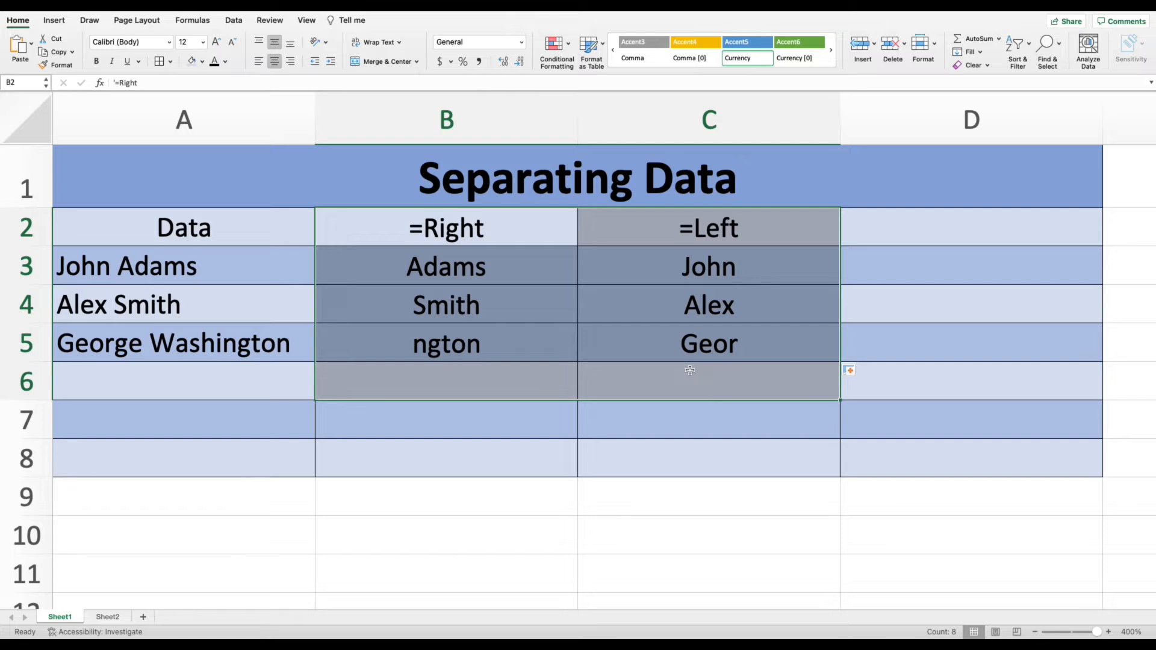
key("Delete")
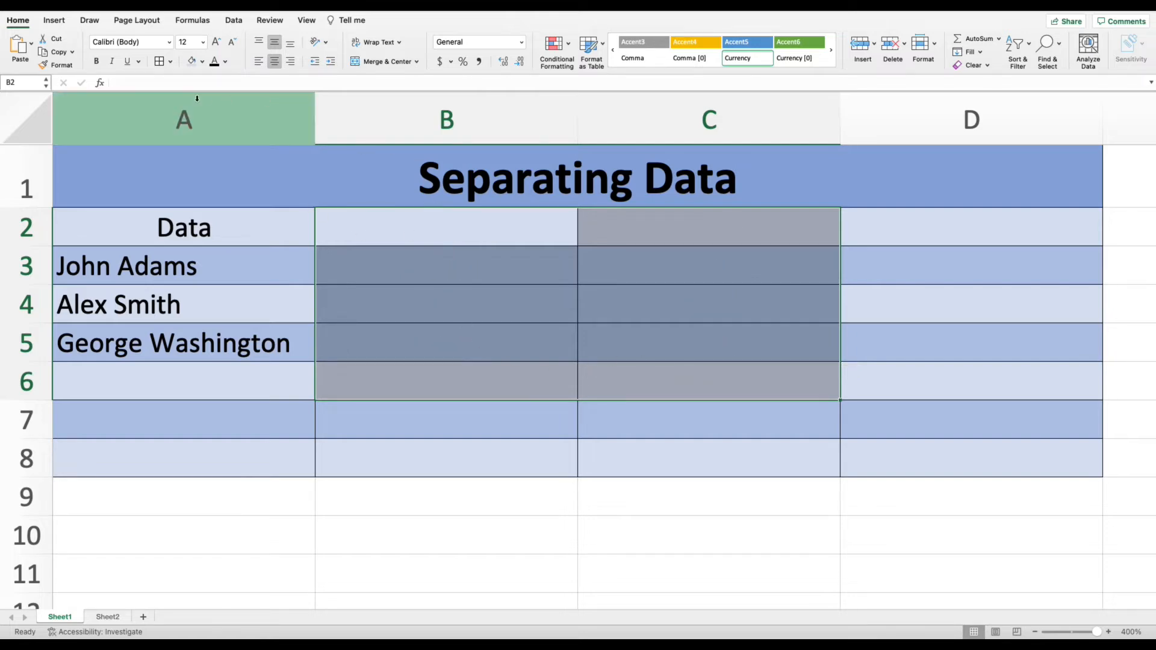
key("Down")
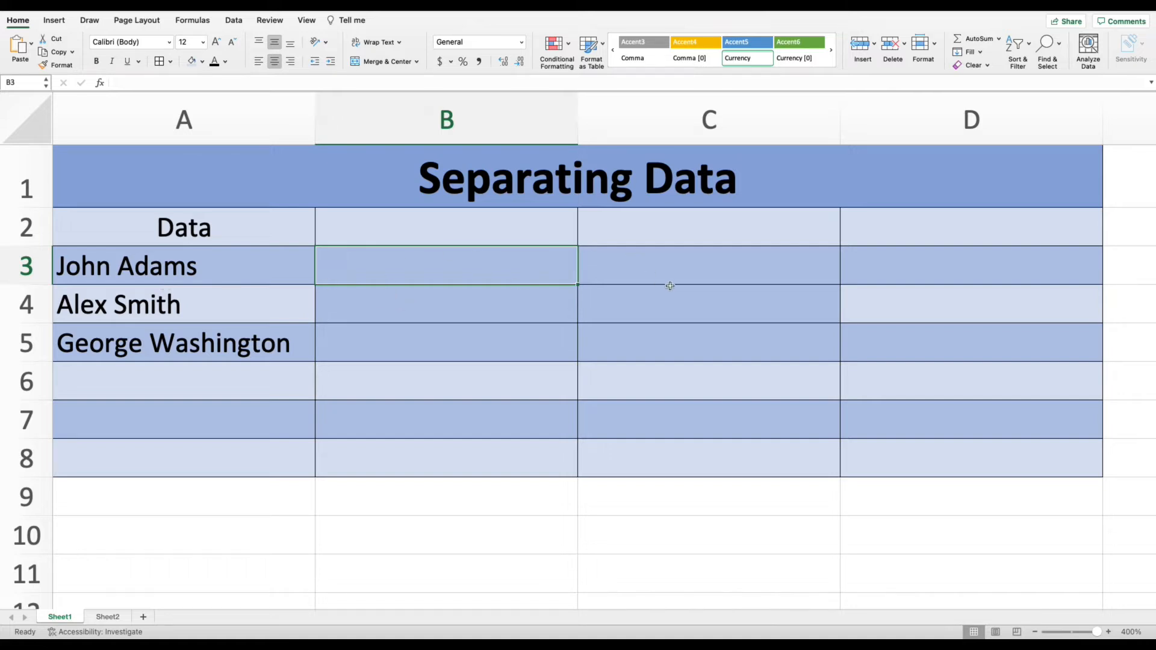
Select the names in A3:A5 and start Text to Columns with the Delimited data type.
left_click(125, 267)
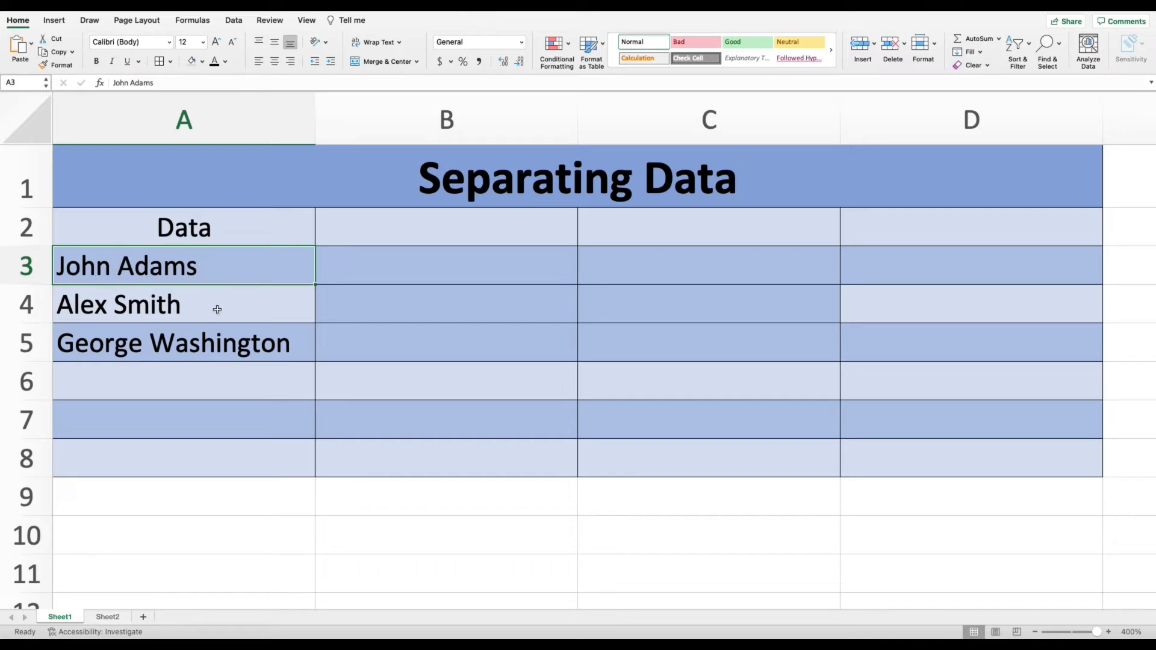
left_click(378, 273)
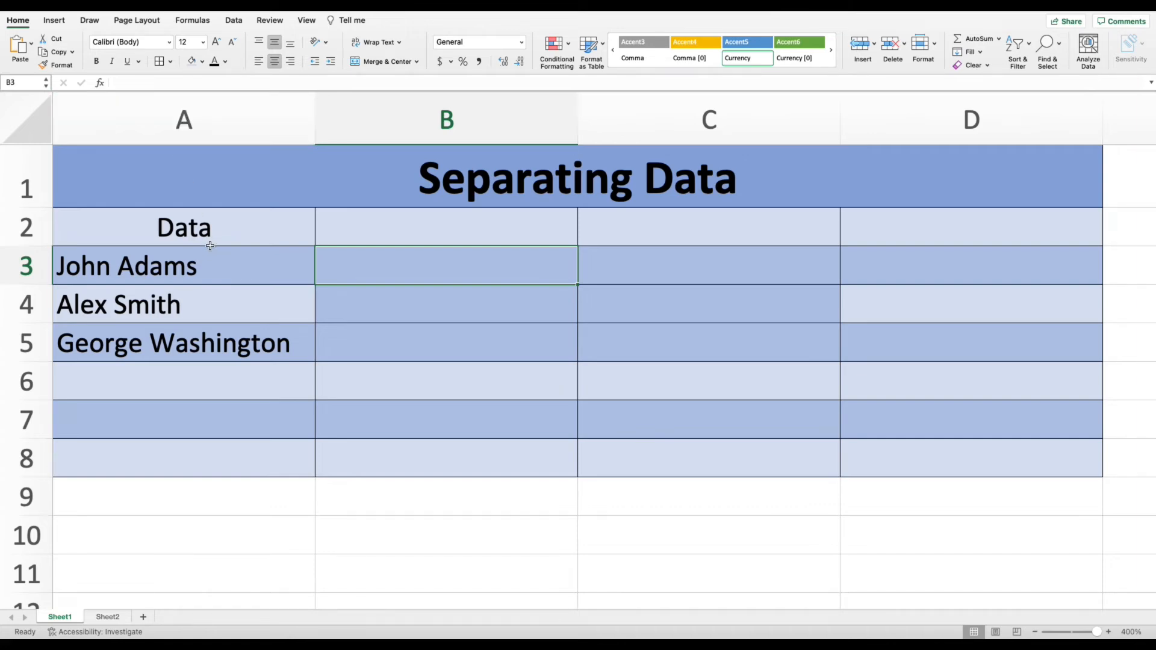
left_click(238, 266)
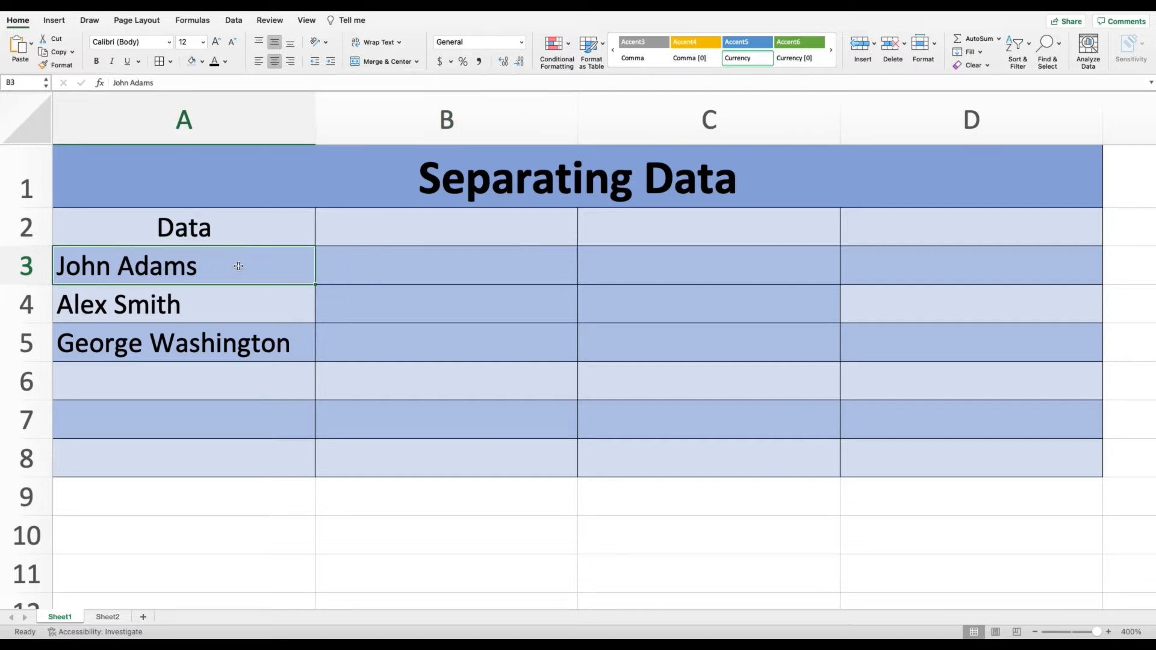
left_click_drag(239, 266, 235, 343)
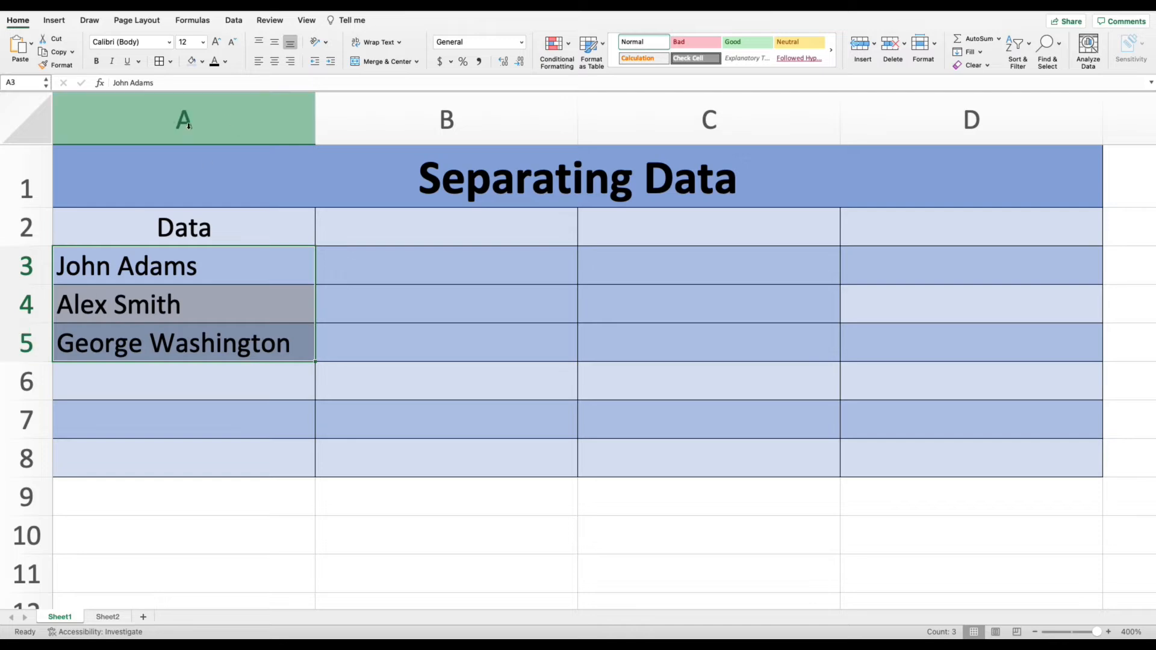
left_click(234, 22)
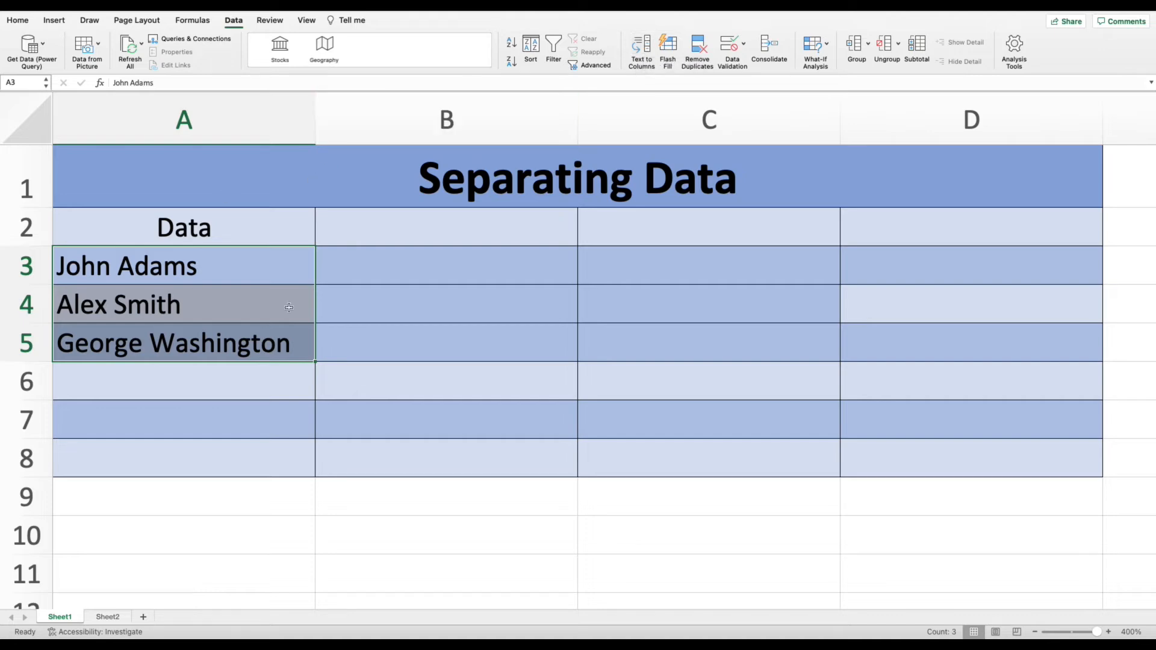
left_click(642, 45)
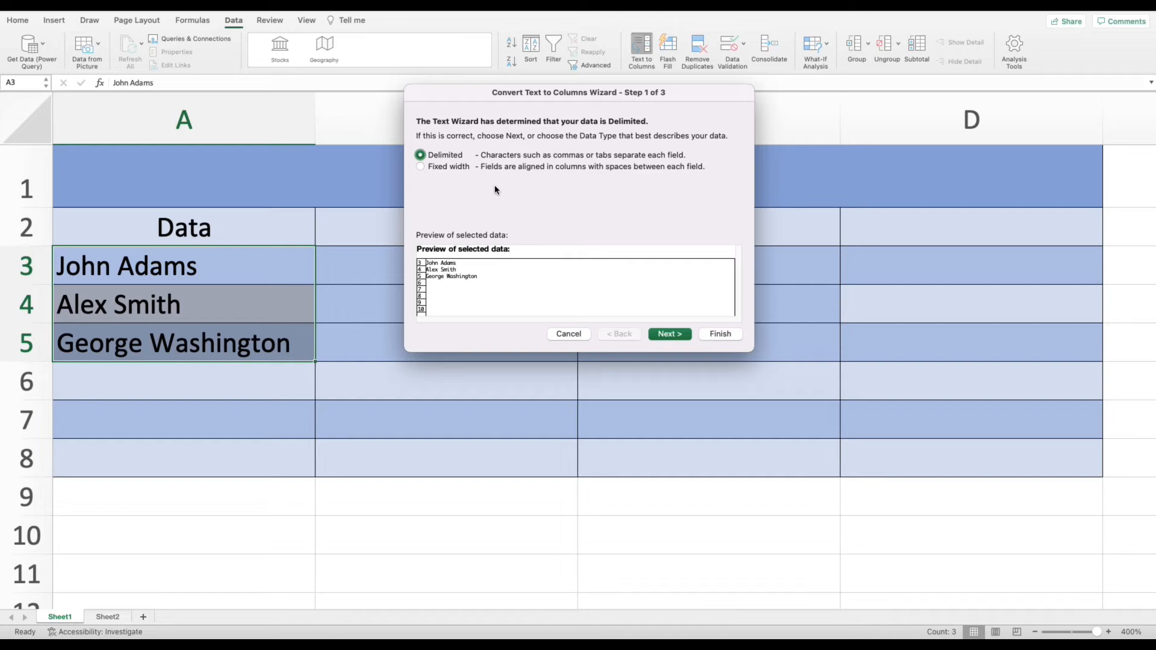
left_click(421, 155)
left_click(672, 335)
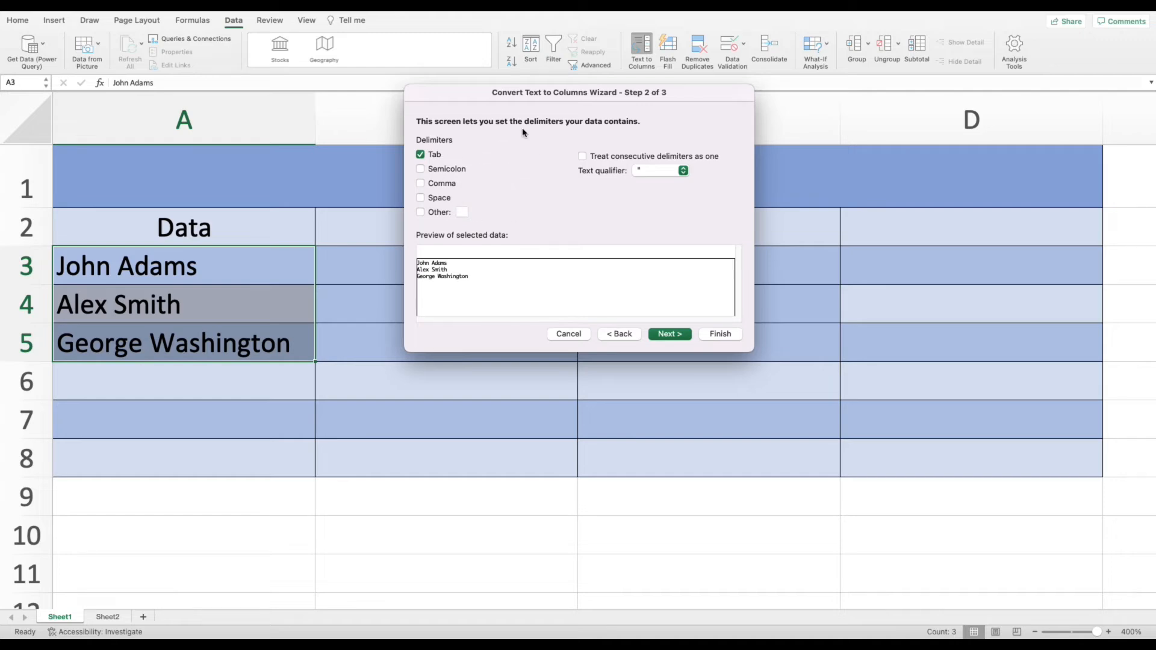
Set Space as the only delimiter and finish splitting the names into first and last name columns.
left_click(422, 155)
left_click(421, 185)
left_click(422, 171)
left_click(421, 184)
left_click(421, 198)
left_click(717, 338)
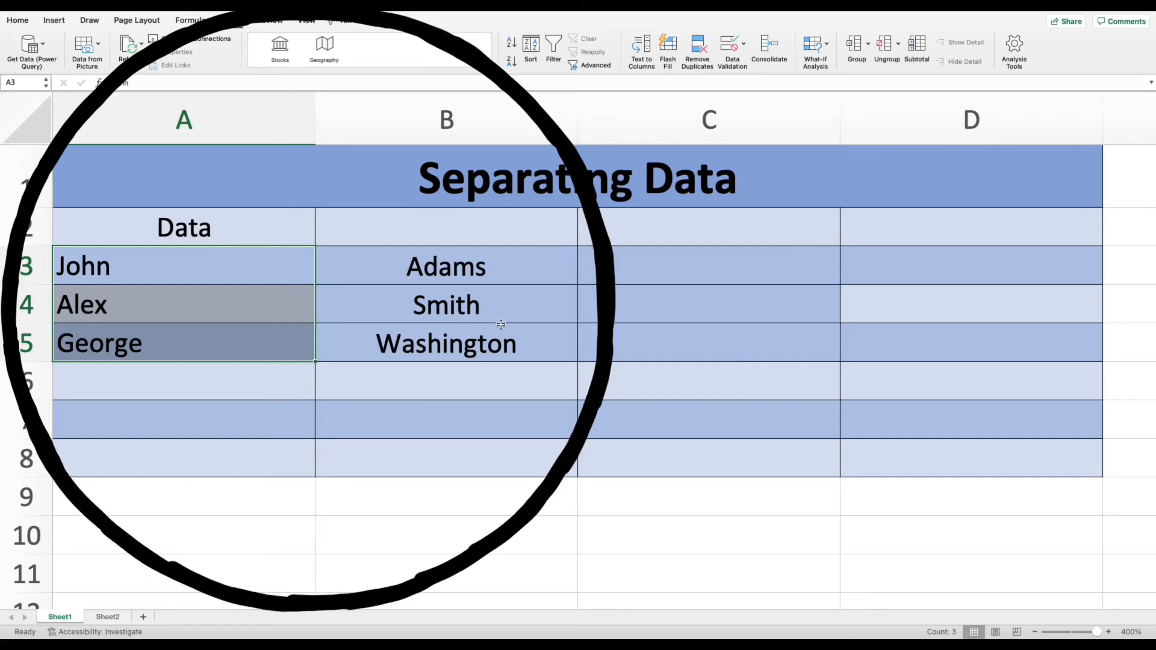
left_click(330, 315)
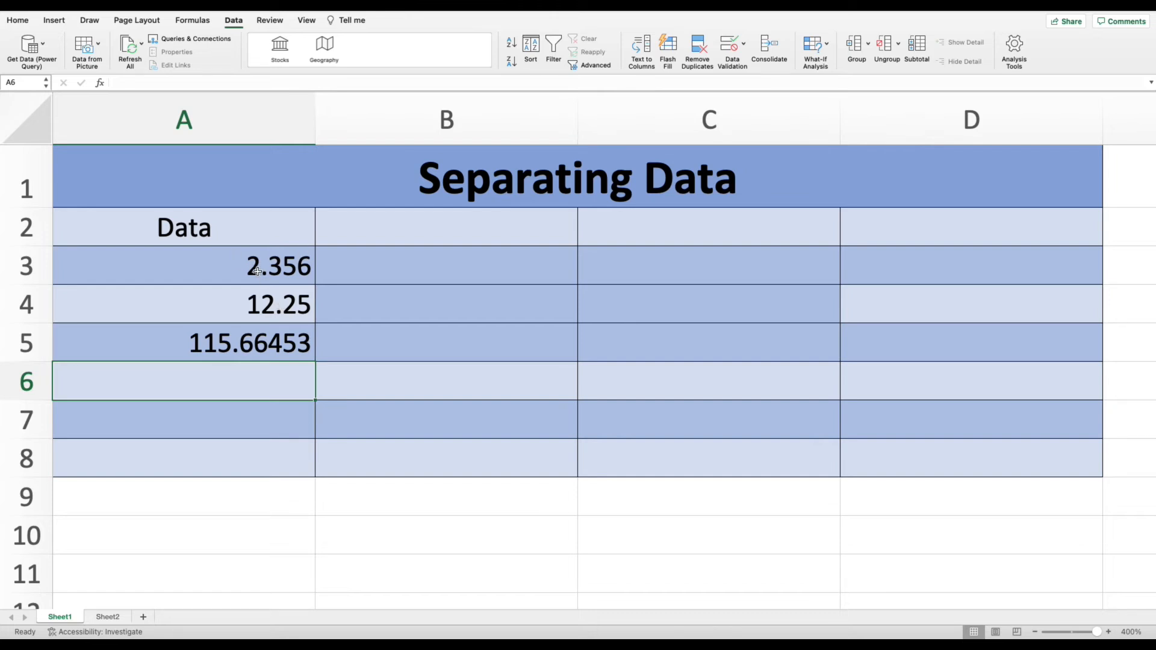
Select the numbers in A3:A5 and start Text to Columns with the Delimited data type.
left_click_drag(265, 265, 265, 339)
left_click(641, 48)
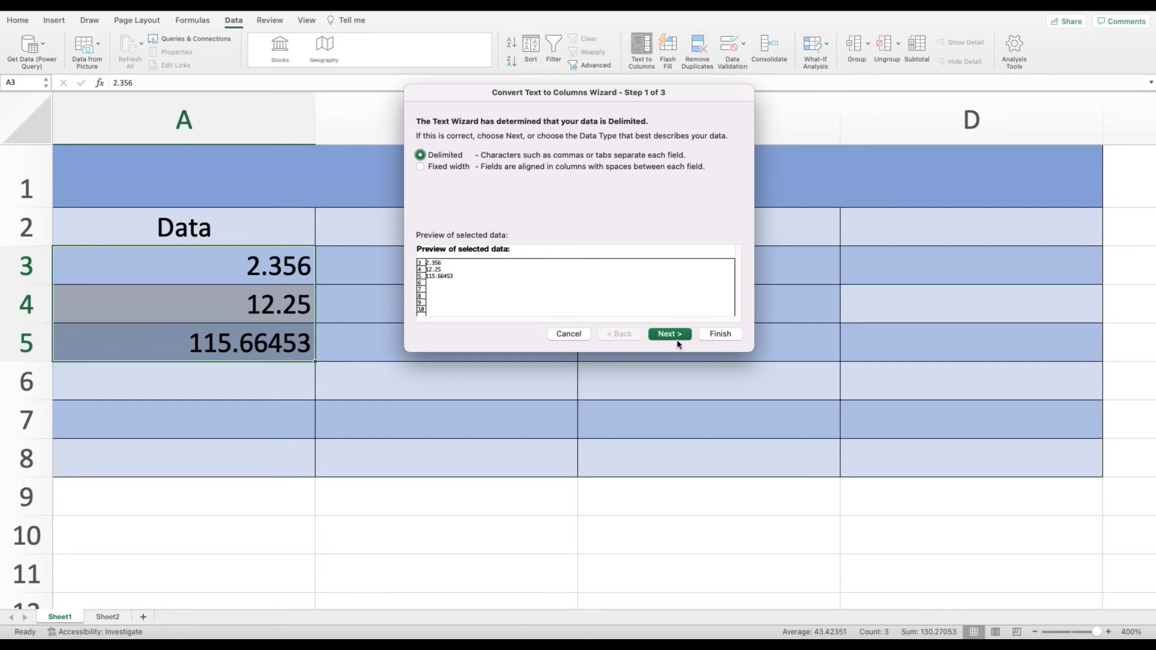
left_click(672, 337)
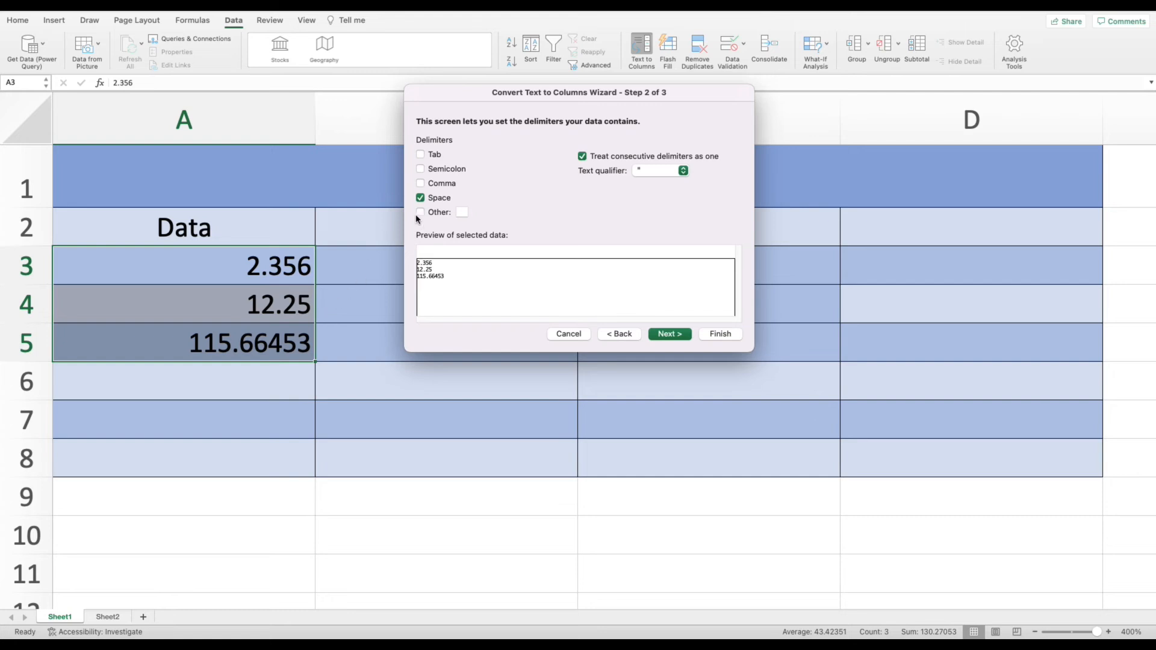
Replace the Space delimiter with a period as the Other delimiter and finish splitting the numbers at the decimal point.
left_click(421, 199)
left_click(420, 214)
type(".")
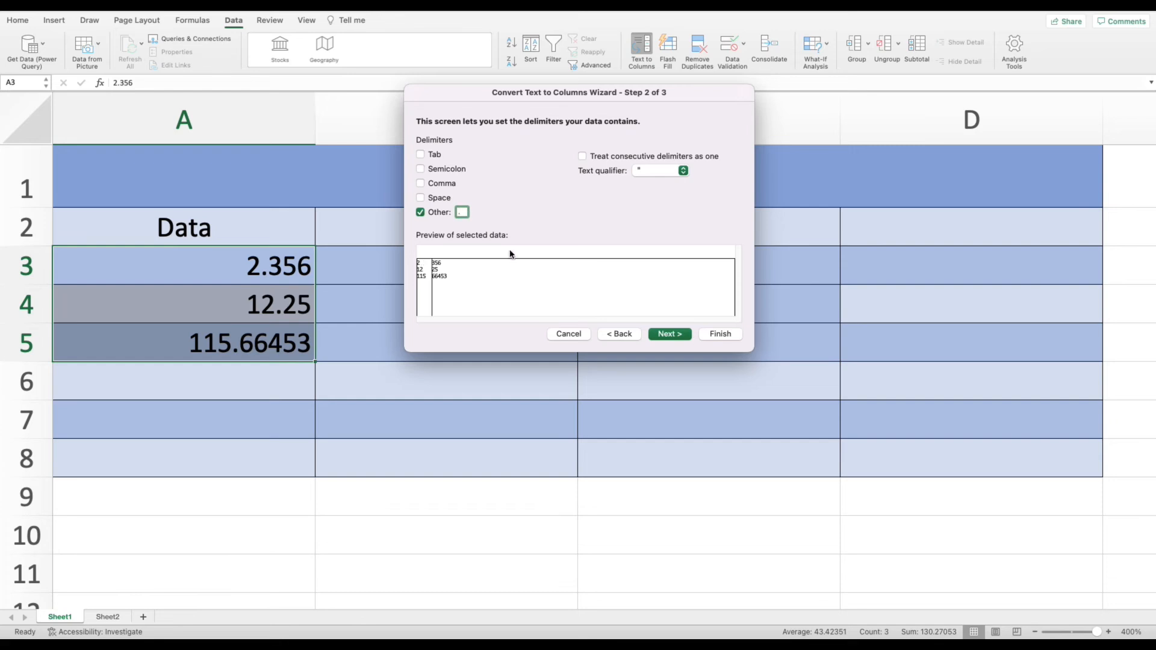
left_click(691, 335)
left_click(721, 335)
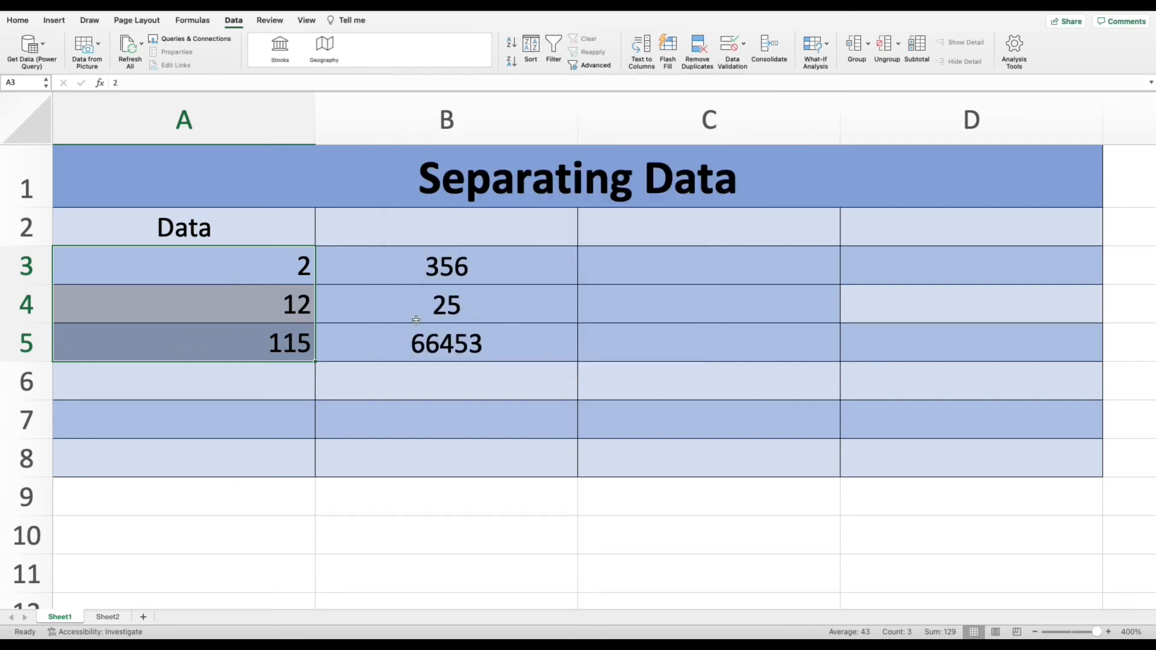
Reopen Text to Columns on A3:A5 at the delimiter step and move the wizard away from the data.
left_click_drag(424, 338, 250, 259)
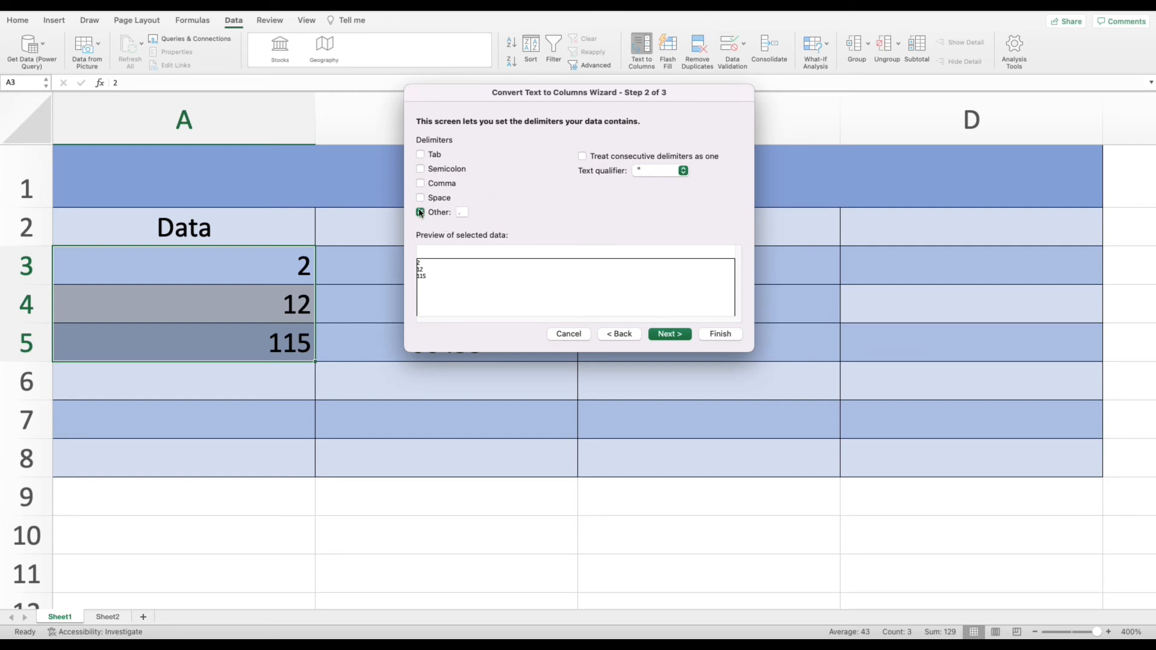
left_click(464, 212)
left_click_drag(481, 90, 710, 114)
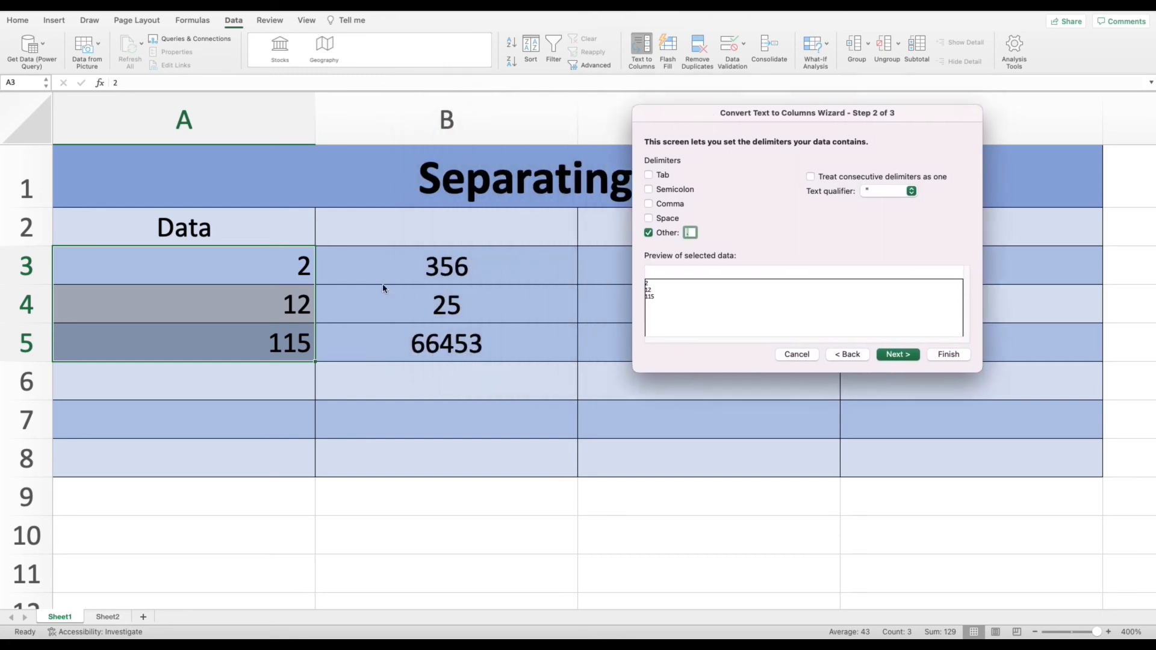